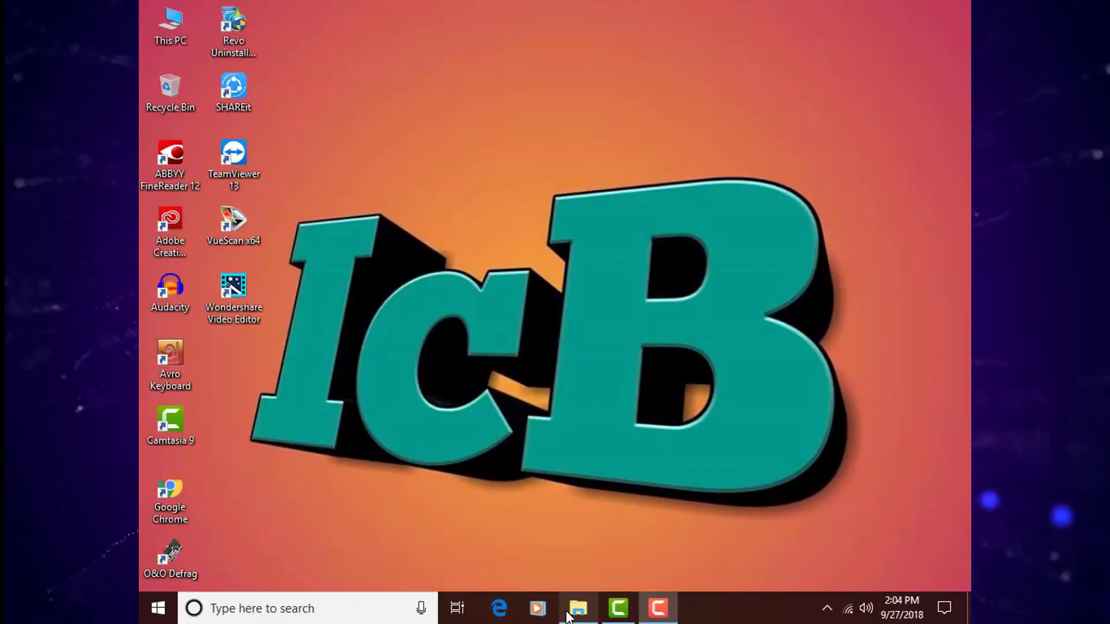
- Open chapterwise.doc from DRIVE04 (F:) in Word using File Explorer's right-click Open
left_click(568, 615)
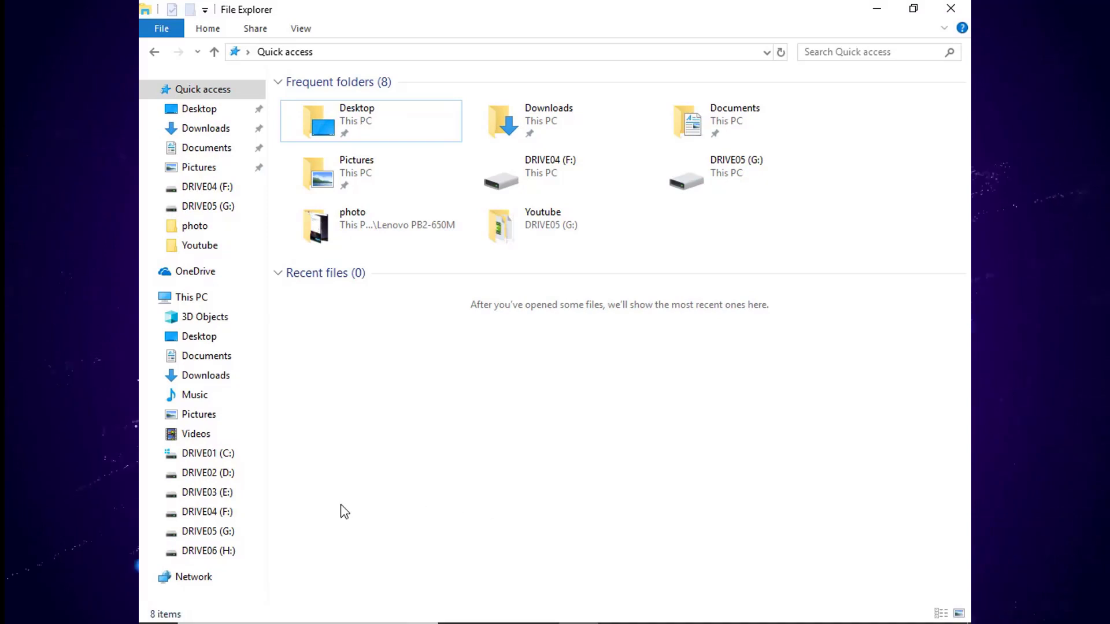
left_click(207, 513)
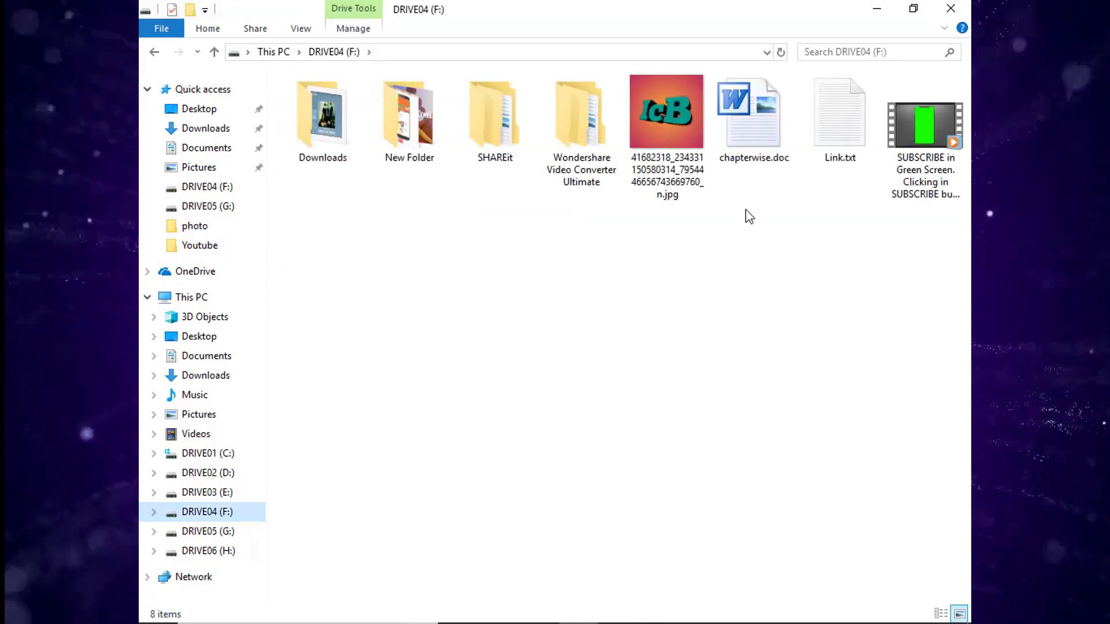
right_click(751, 164)
left_click(748, 169)
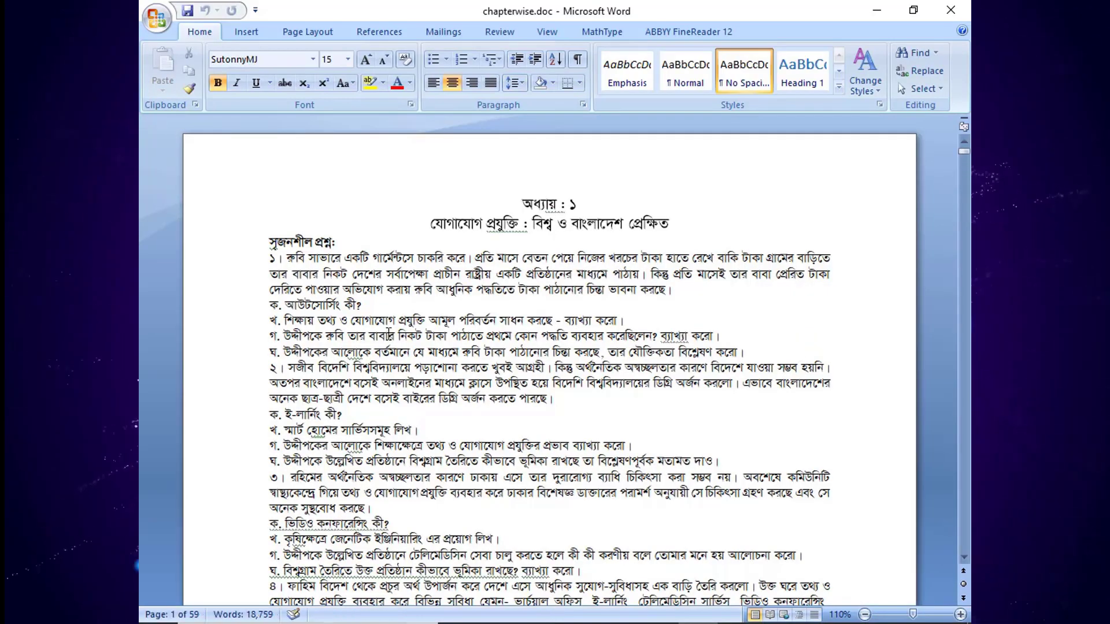
scroll(389, 334, "down", 3)
scroll(399, 353, "down", 3)
scroll(405, 371, "down", 2)
scroll(407, 374, "down", 2)
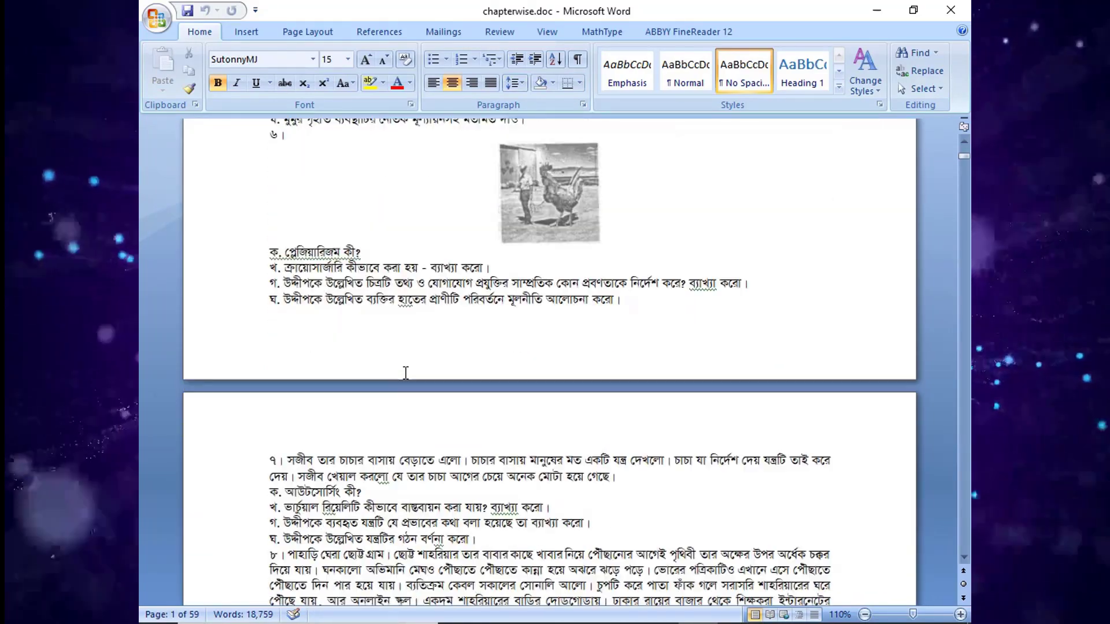
scroll(407, 373, "down", 5)
scroll(406, 373, "down", 3)
scroll(406, 374, "down", 4)
scroll(406, 373, "down", 4)
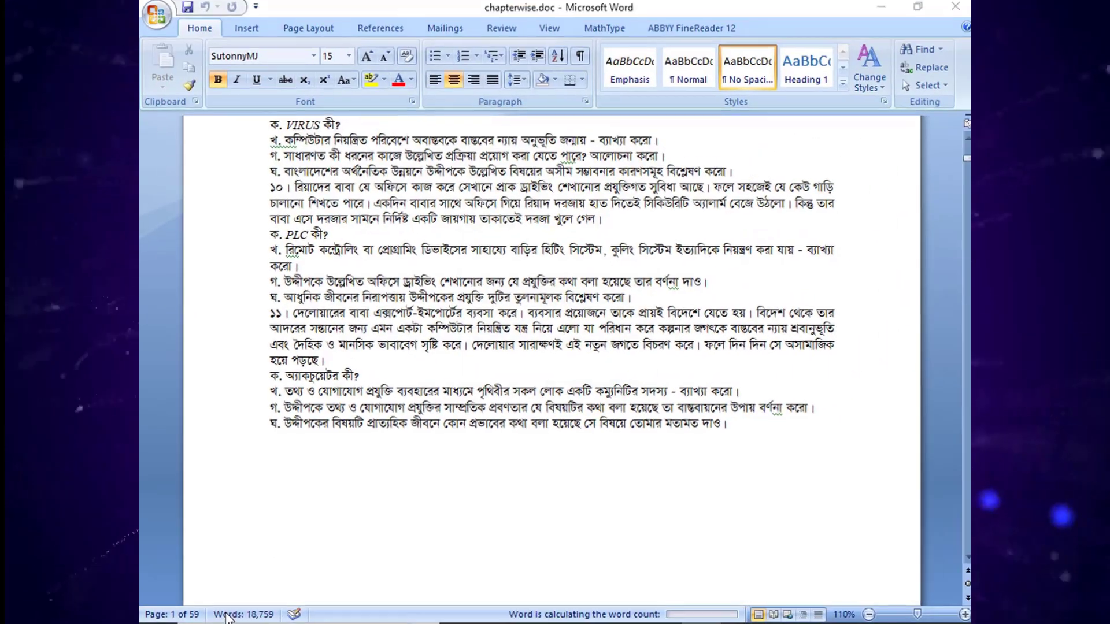
left_click(227, 615)
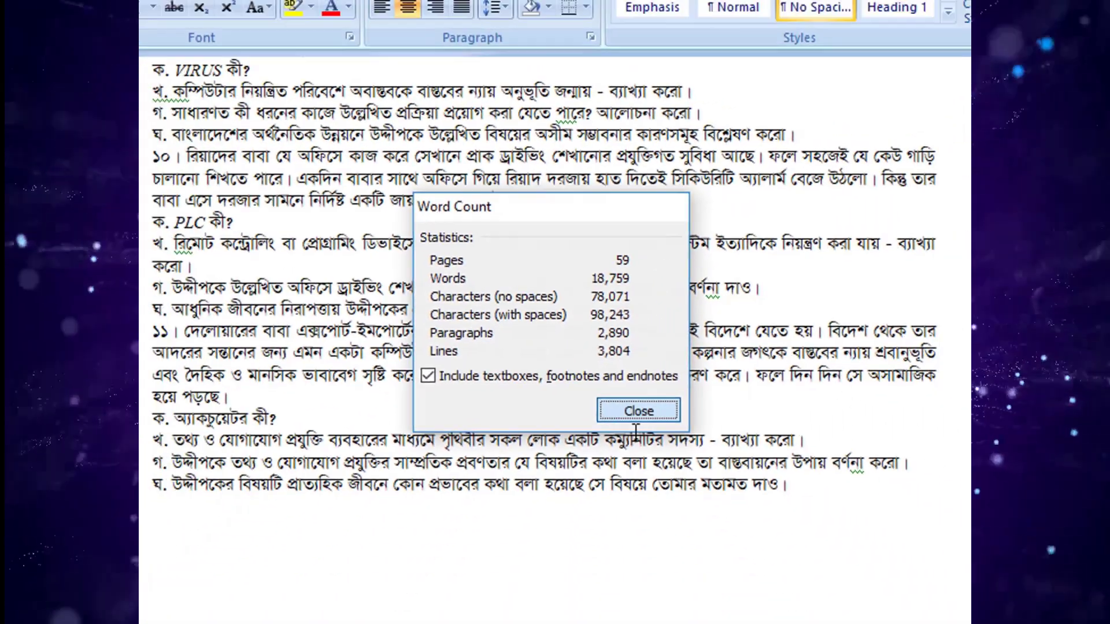
left_click(638, 412)
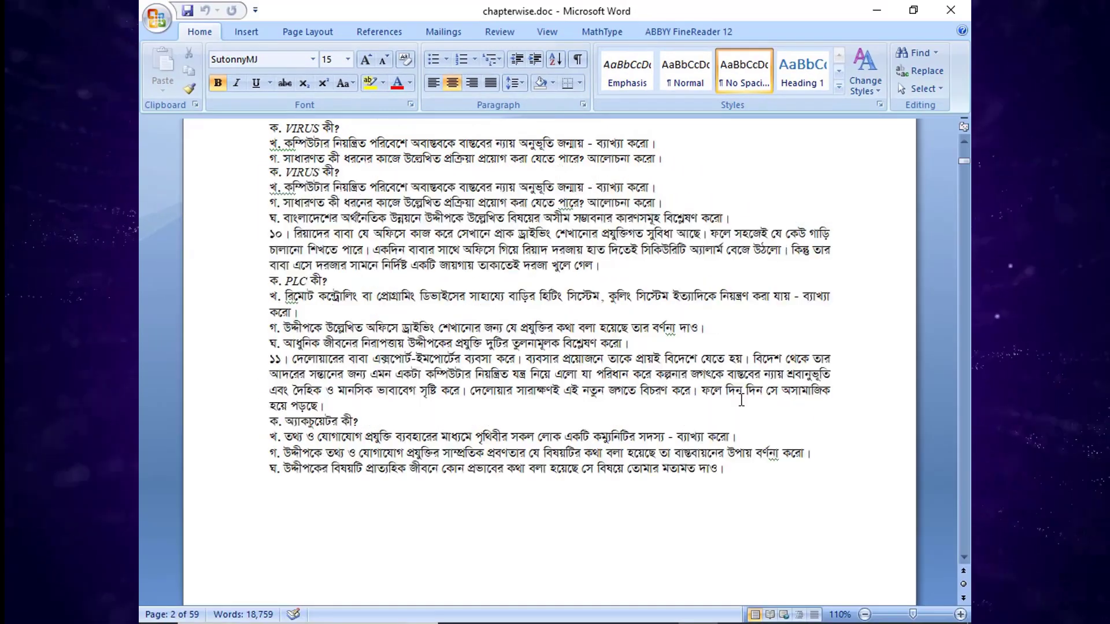
scroll(741, 399, "up", 5)
scroll(741, 399, "up", 5)
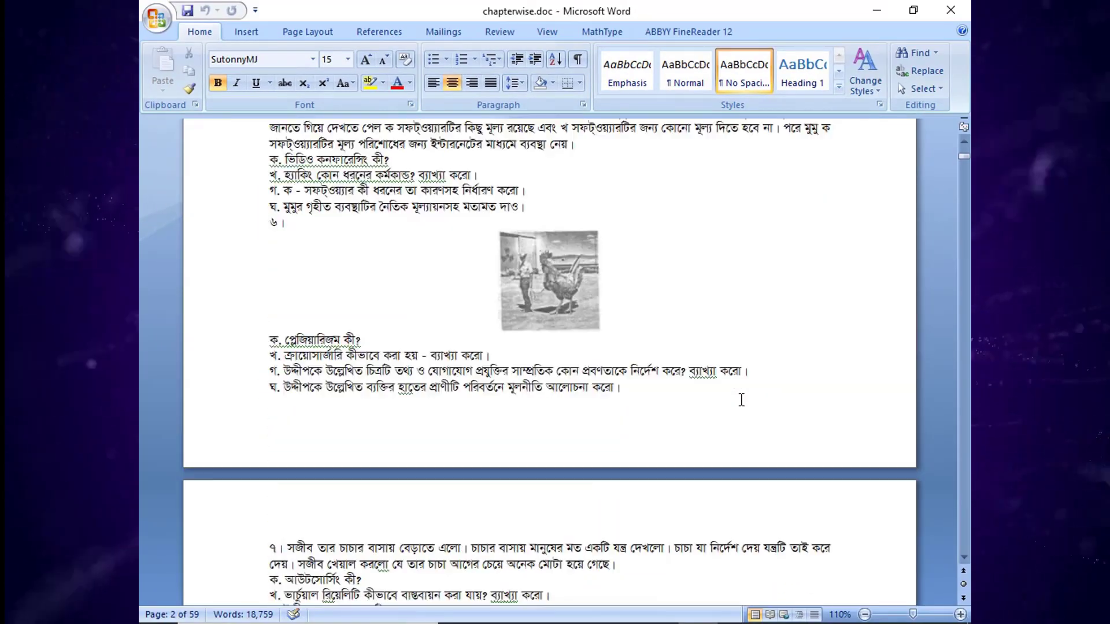
scroll(741, 398, "up", 5)
scroll(741, 399, "up", 10)
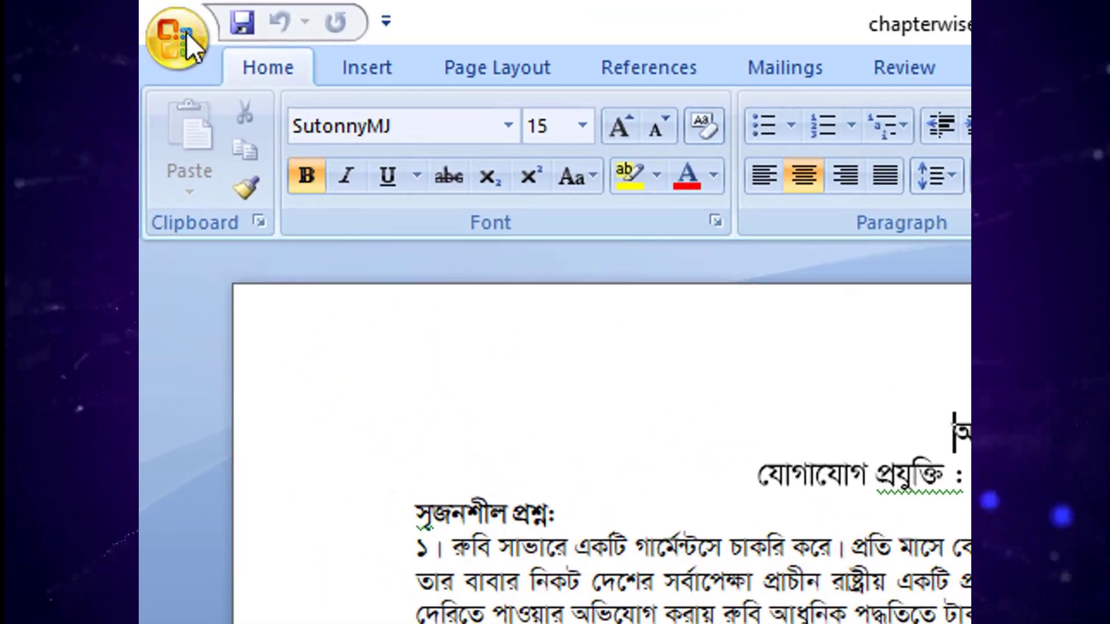
- Open the Print dialog for chapterwise.doc from the Office Button menu
left_click(185, 32)
mouse_move(247, 420)
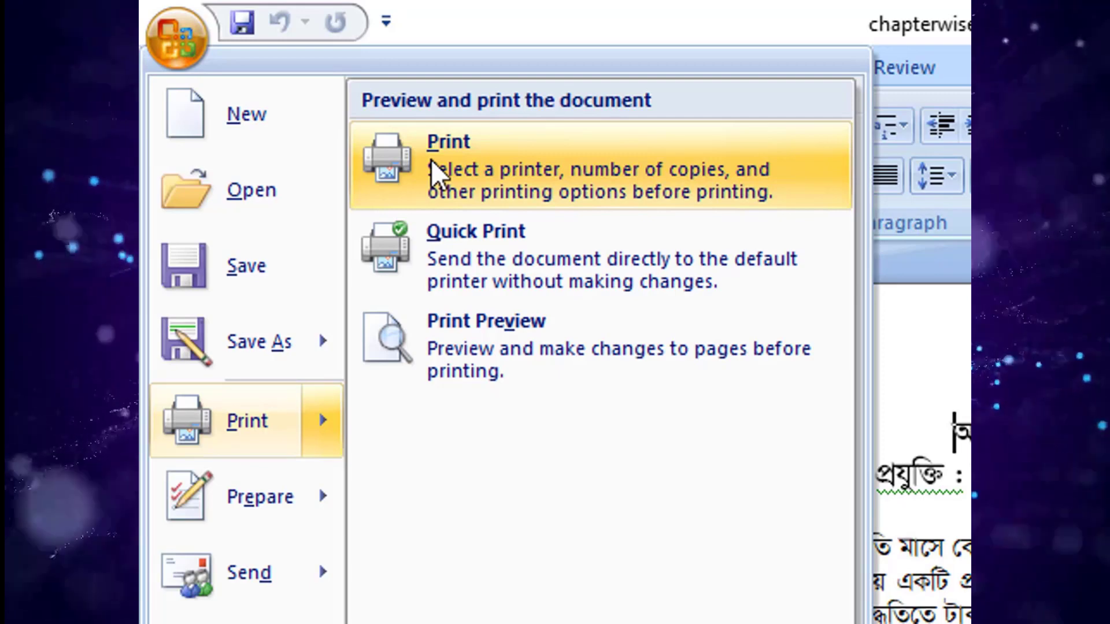
left_click(433, 174)
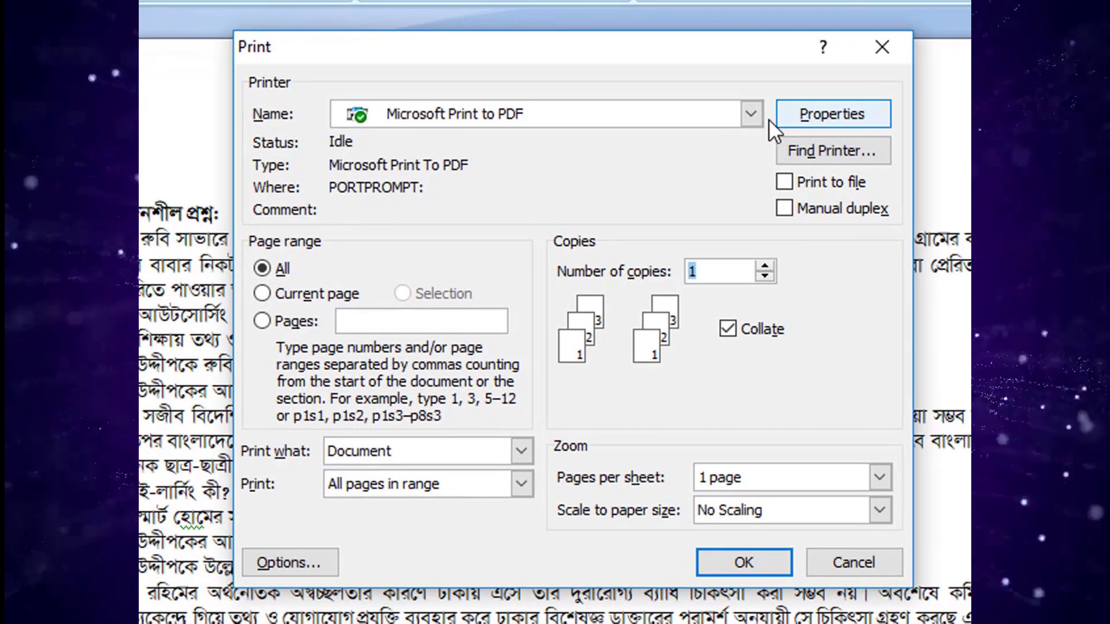
- Print all pages with Microsoft Print to PDF, saving as chapterwisePDF on DRIVE04 (F:)
left_click(732, 128)
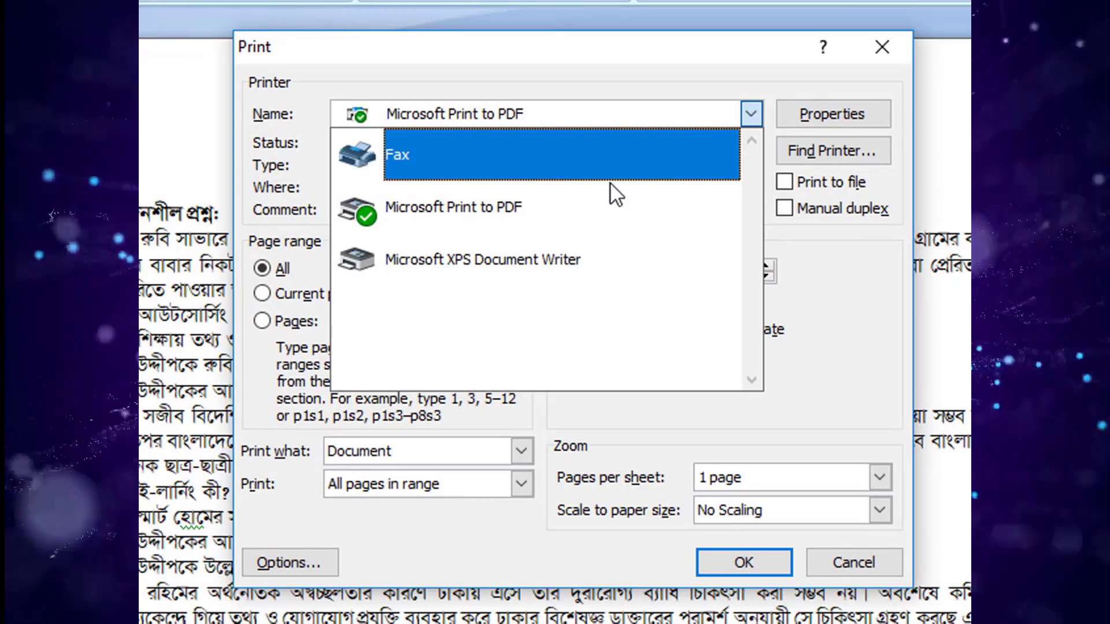
left_click(499, 222)
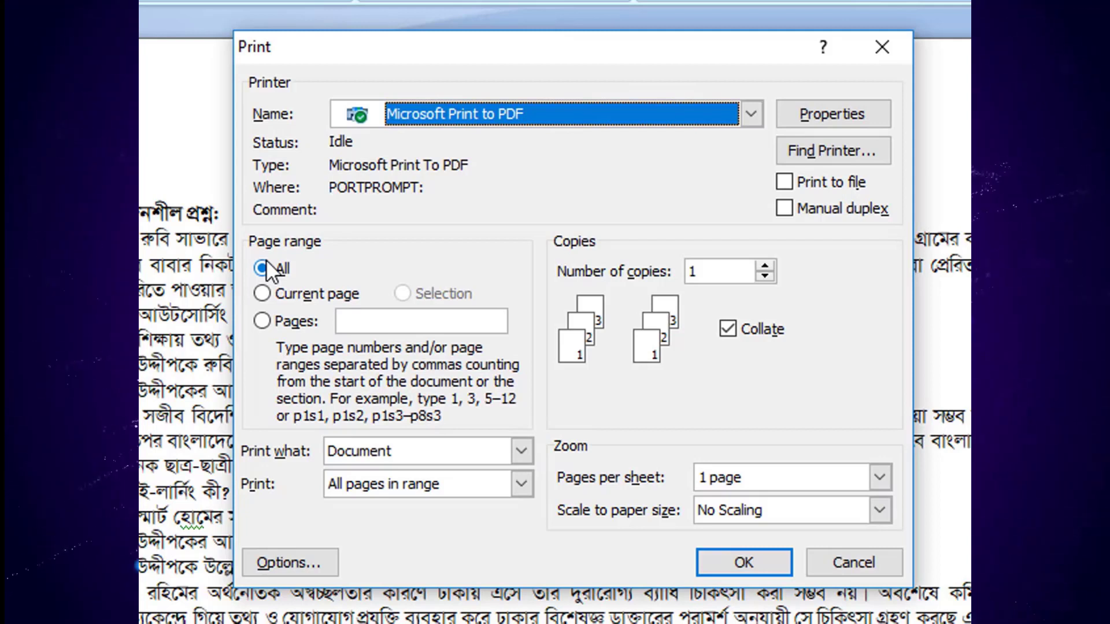
left_click(264, 270)
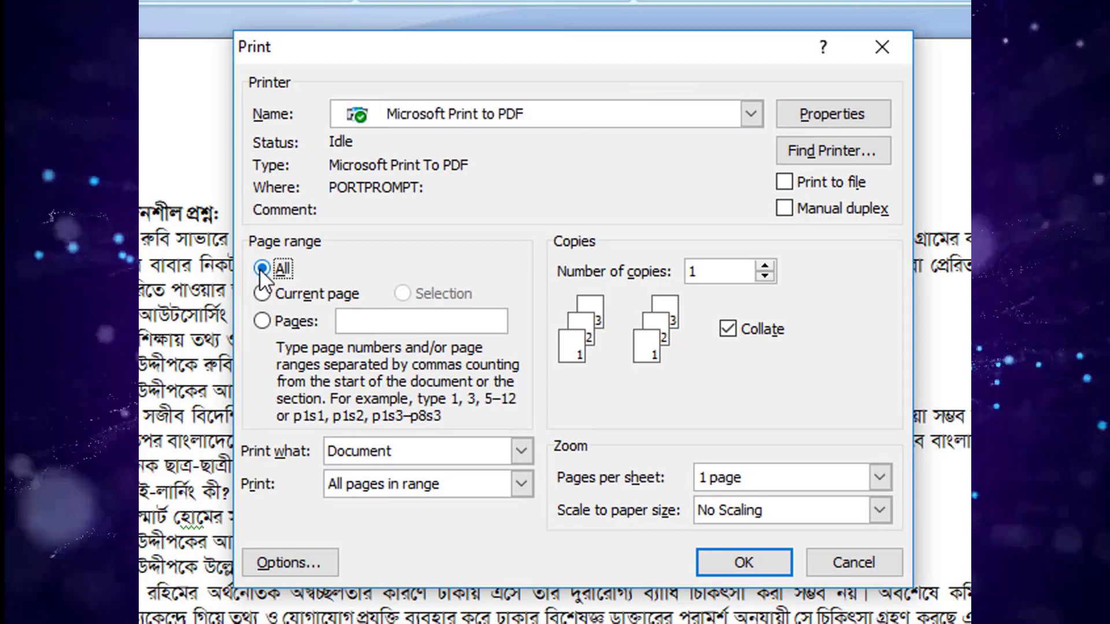
left_click(738, 564)
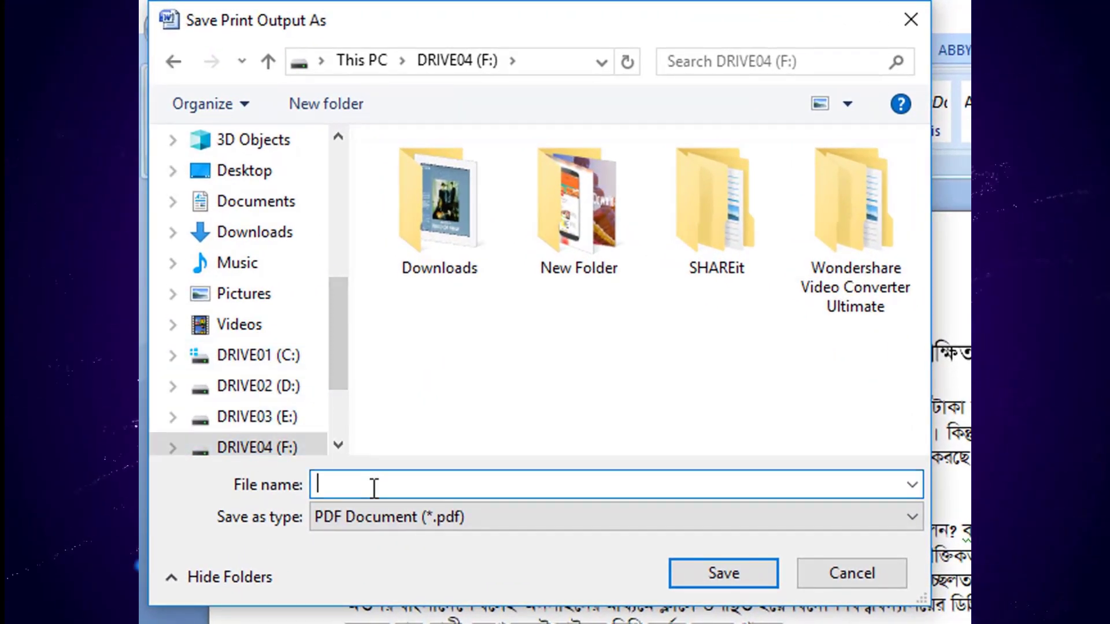
type("chapter")
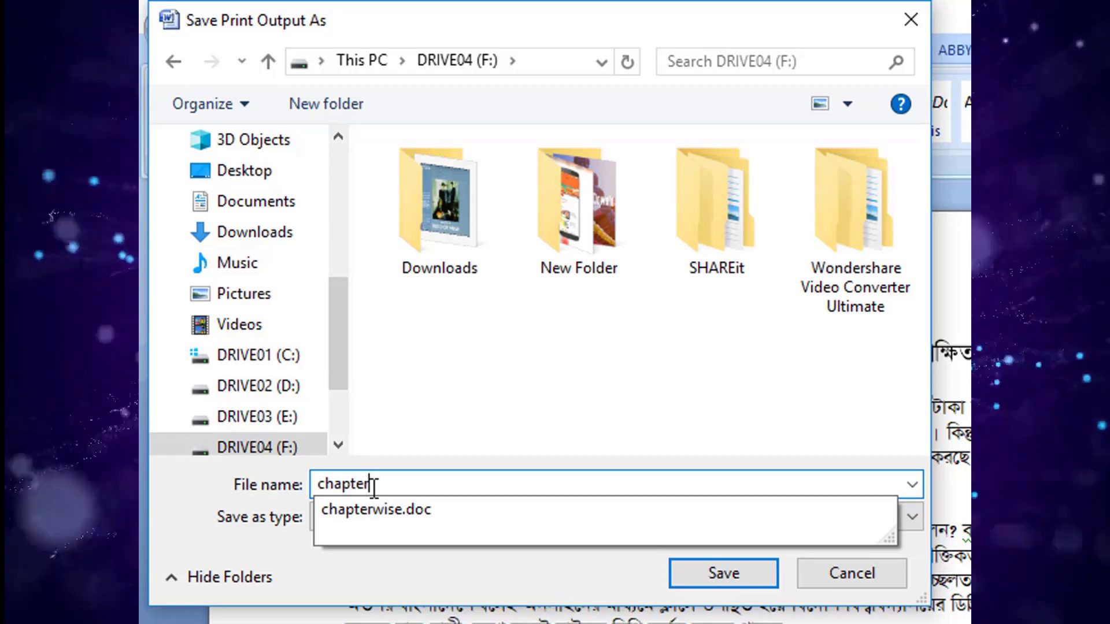
type("wiseP")
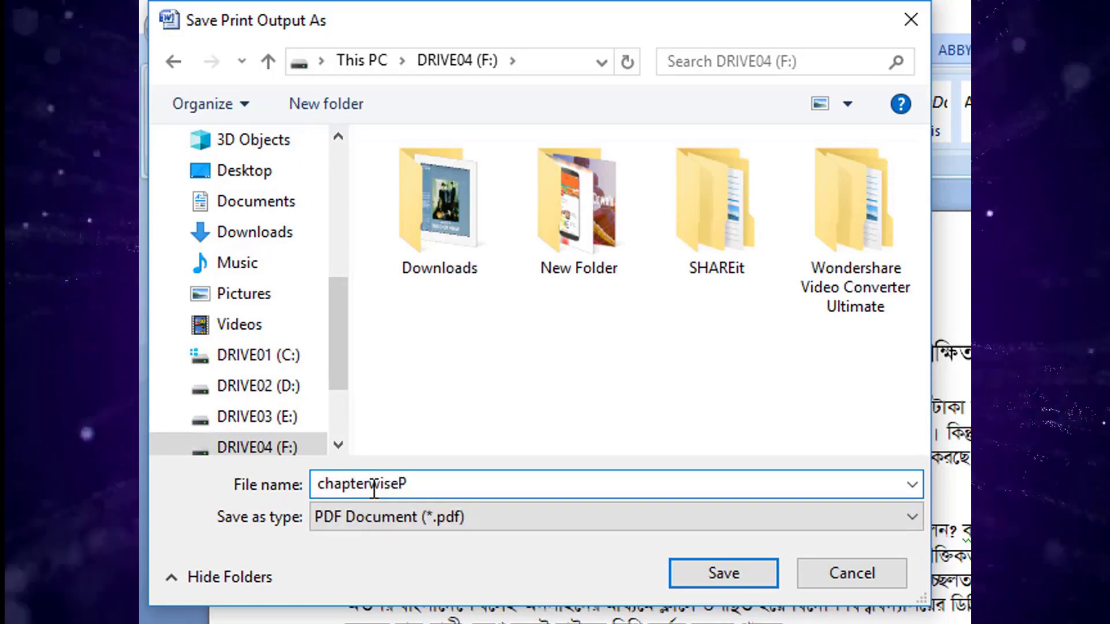
type("DF")
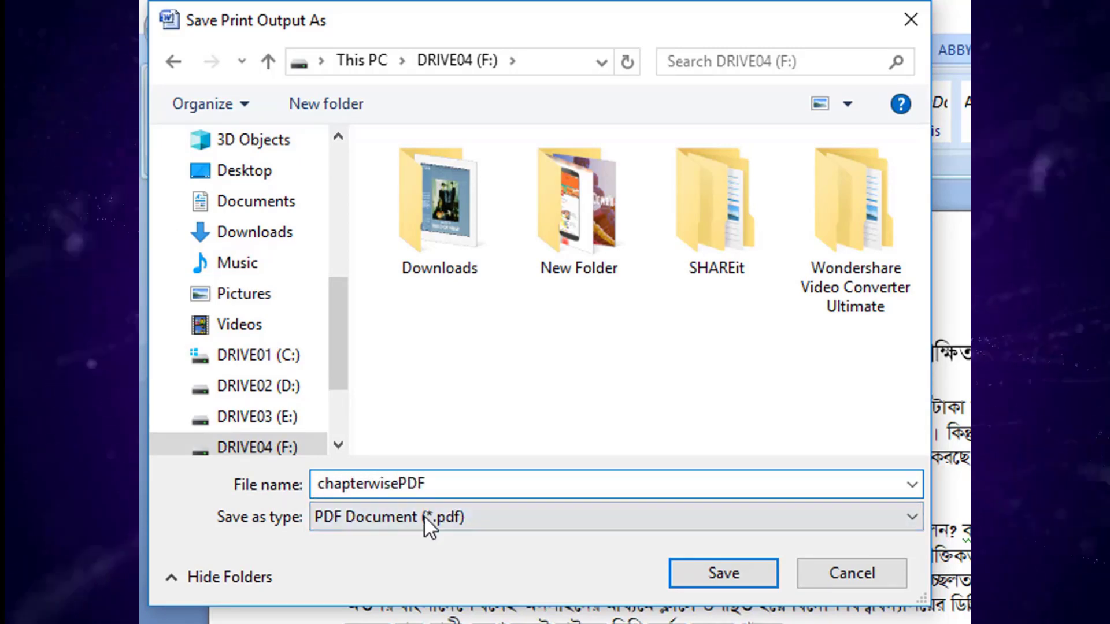
left_click(716, 582)
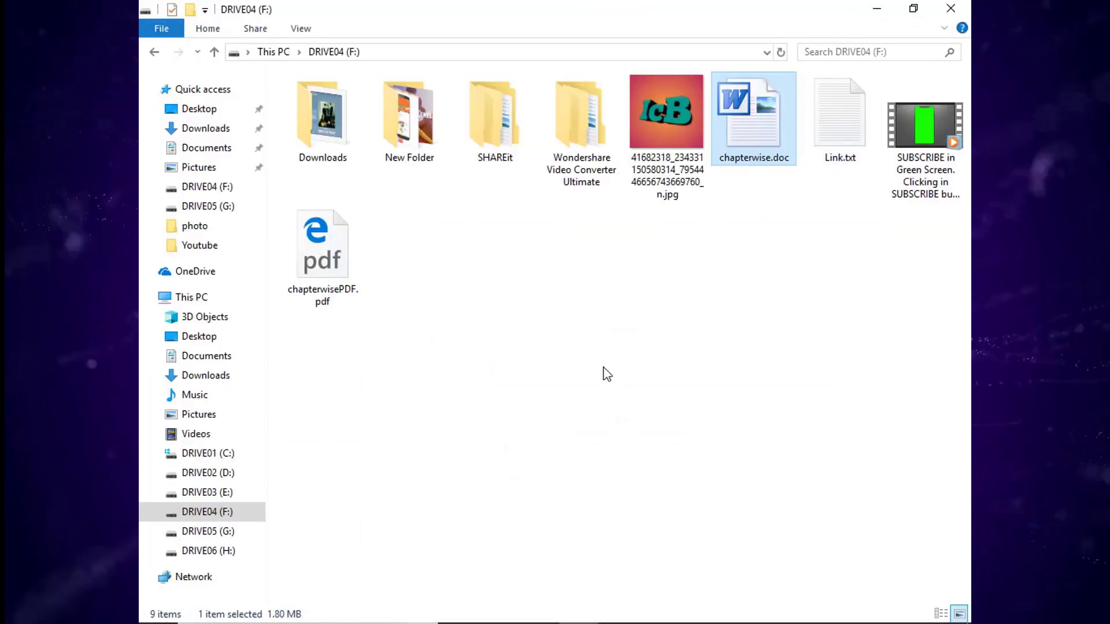
- Open chapterwisePDF.pdf from DRIVE04 (F:) so it displays in Microsoft Edge
double_click(364, 300)
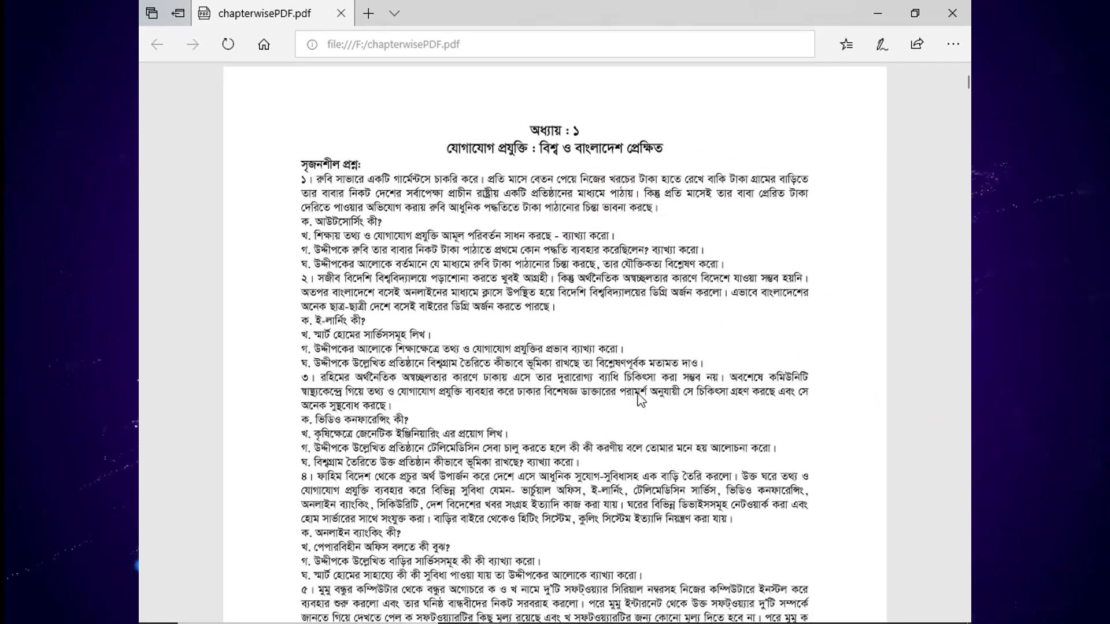
- Scroll through chapterwisePDF.pdf in Edge down to its last page, 59 of 59
scroll(647, 440, "down", 8)
scroll(649, 439, "down", 5)
scroll(648, 439, "down", 5)
scroll(648, 440, "down", 5)
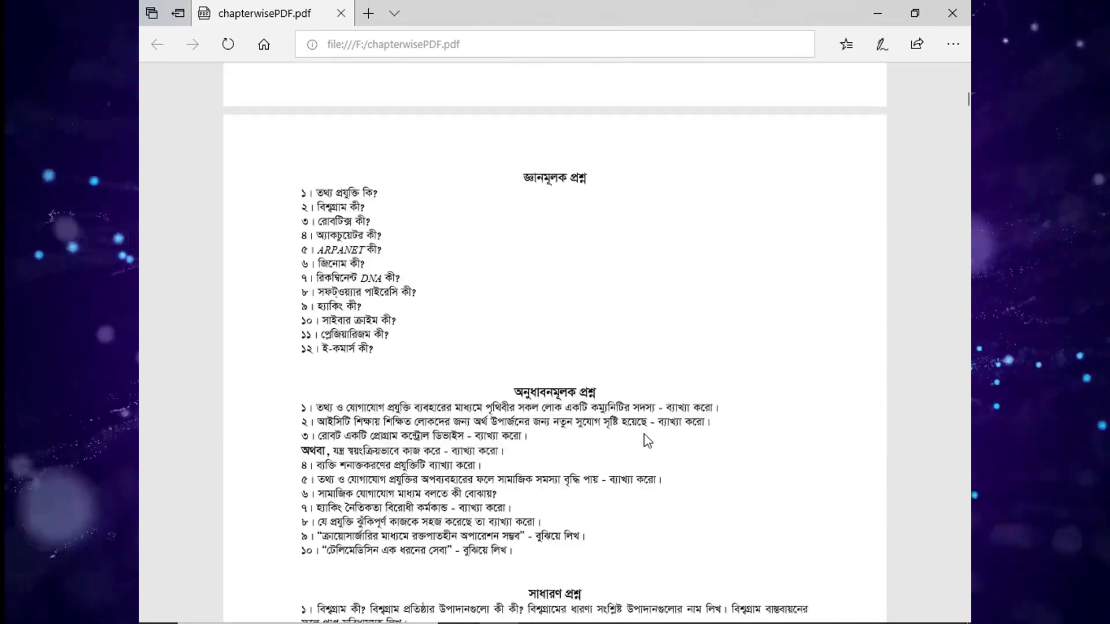
scroll(647, 439, "down", 3)
scroll(647, 441, "down", 5)
scroll(648, 441, "down", 5)
scroll(648, 441, "down", 5)
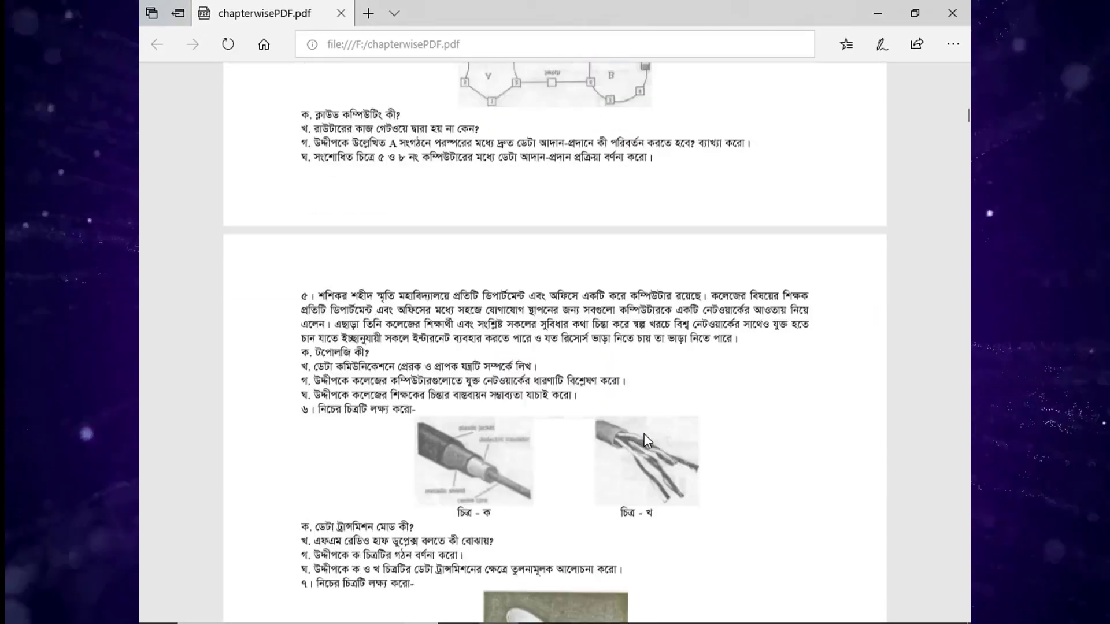
scroll(647, 440, "down", 5)
scroll(646, 440, "down", 5)
scroll(646, 441, "down", 5)
scroll(646, 441, "down", 5)
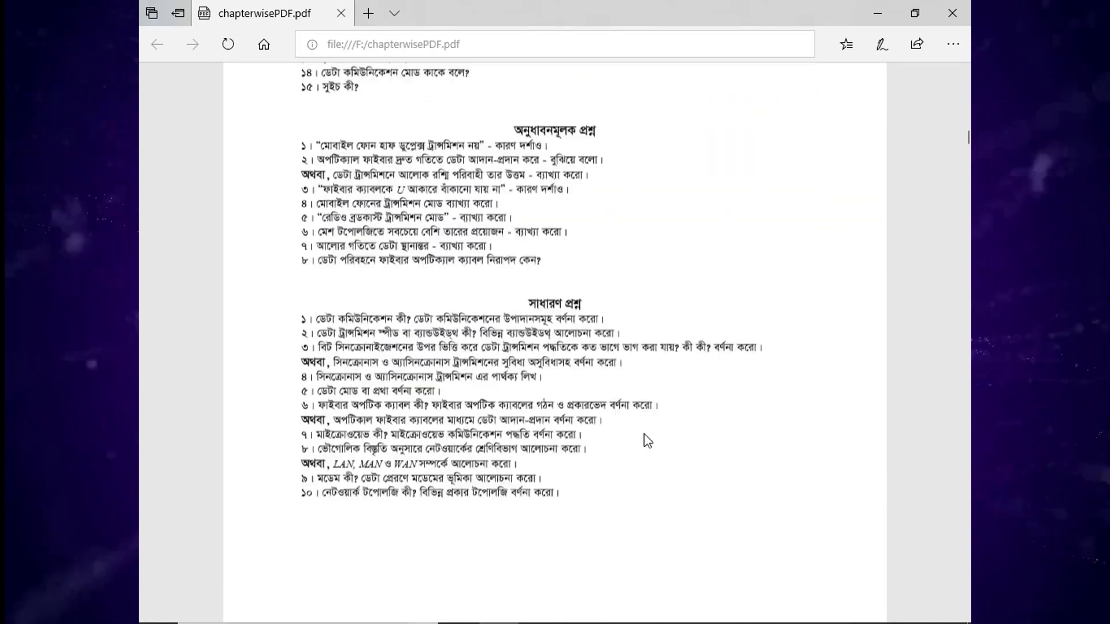
scroll(646, 441, "down", 5)
scroll(645, 437, "down", 5)
scroll(575, 437, "down", 5)
scroll(764, 364, "down", 5)
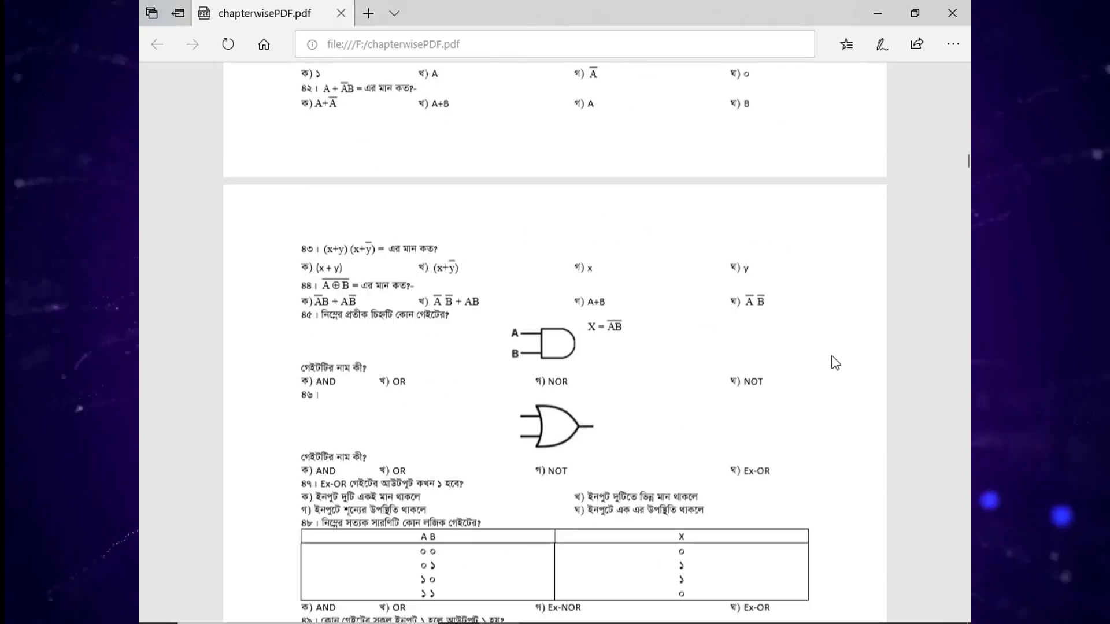
scroll(953, 261, "down", 2)
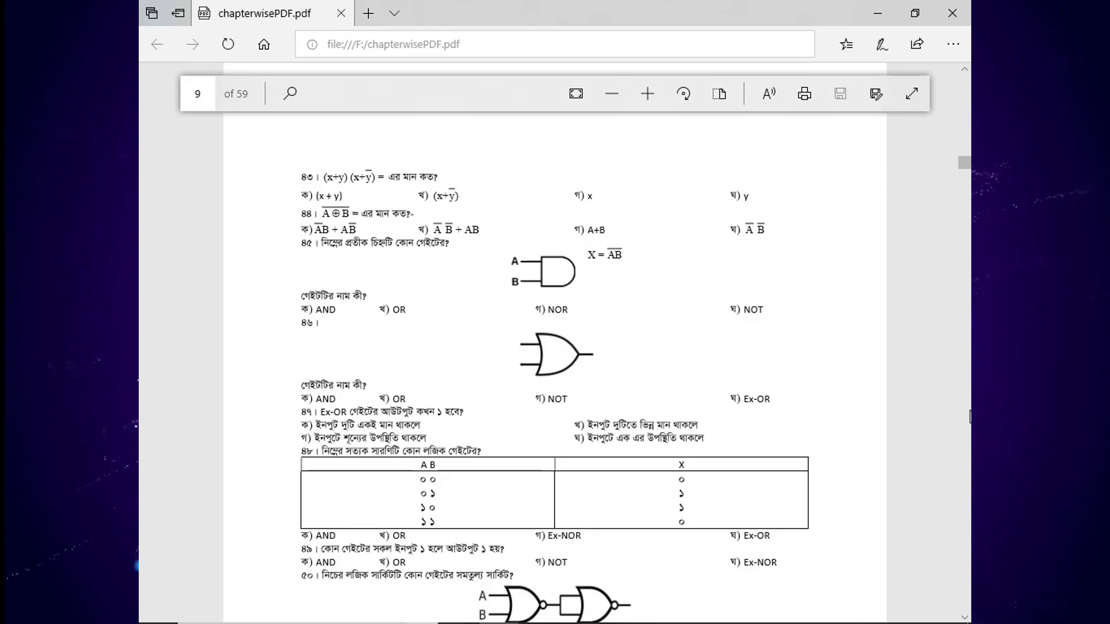
left_click_drag(963, 163, 965, 604)
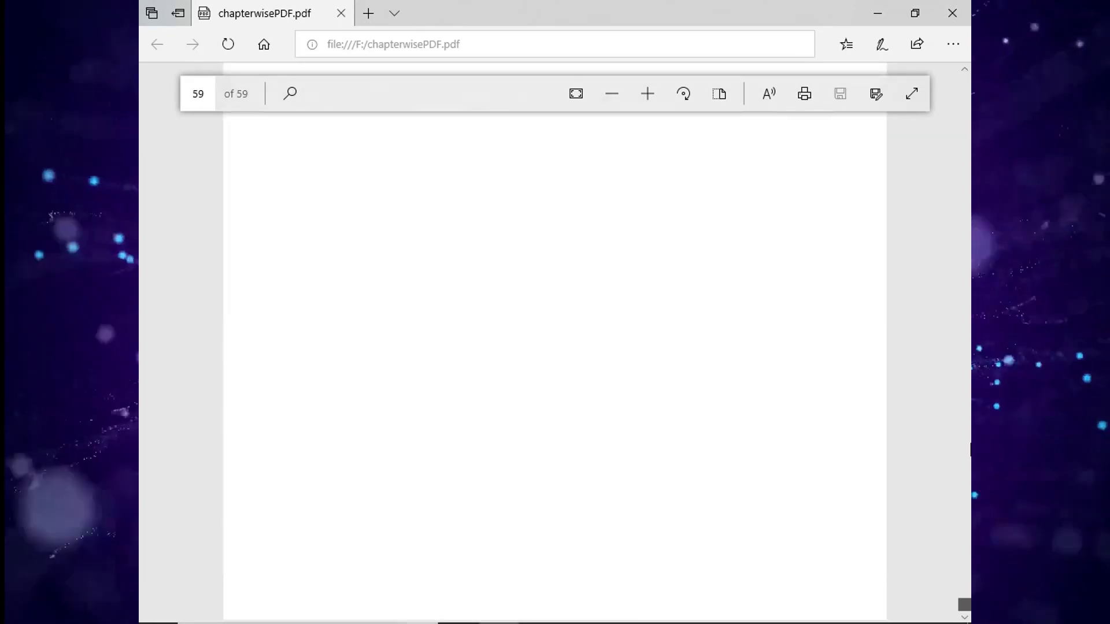